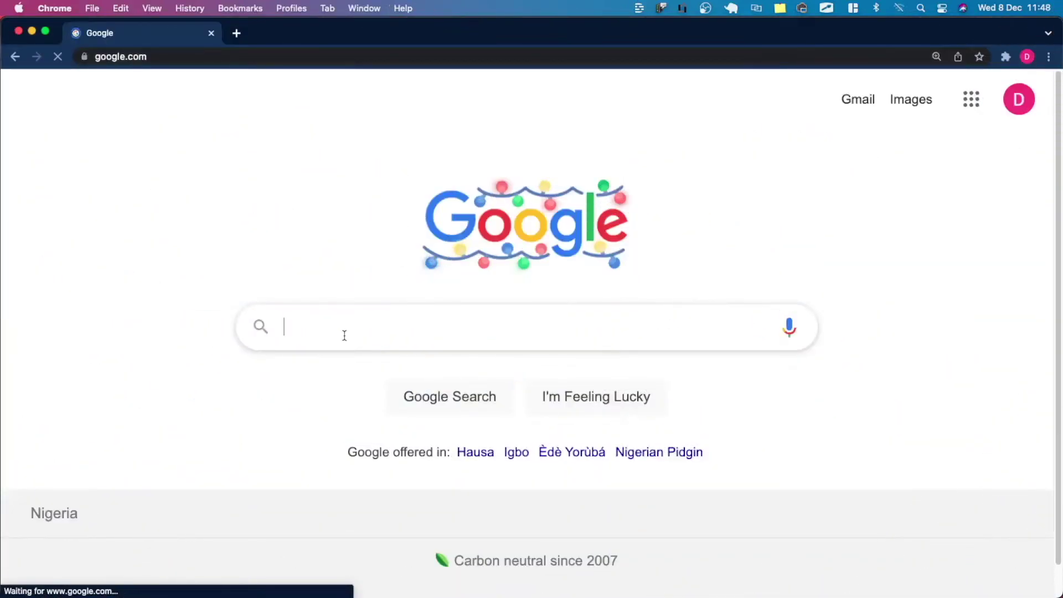
- Run a Google search for 'Julia' in Chrome
click(338, 345)
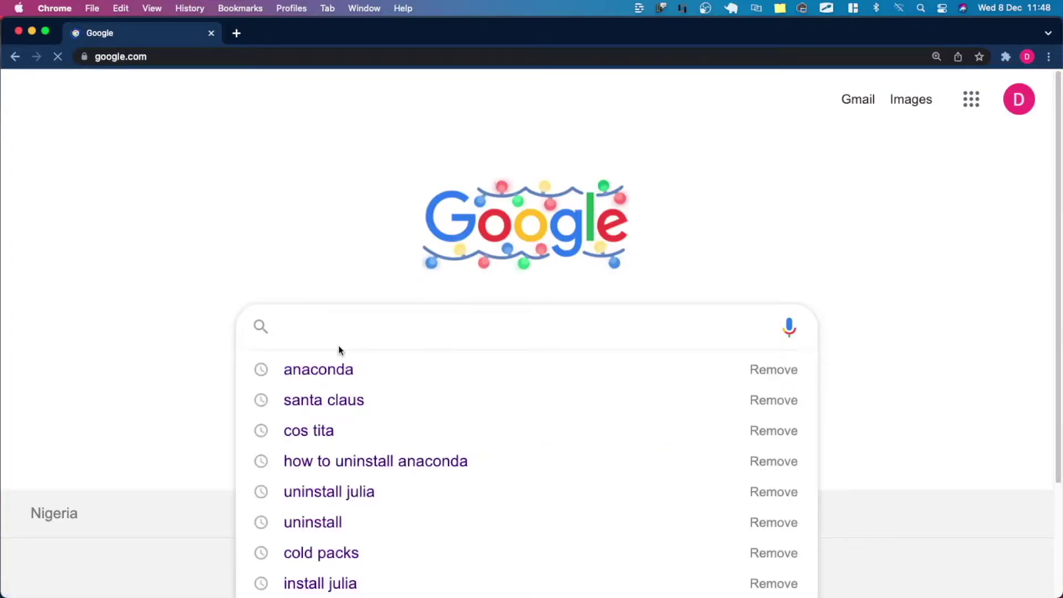
text(Julia)
key(Return)
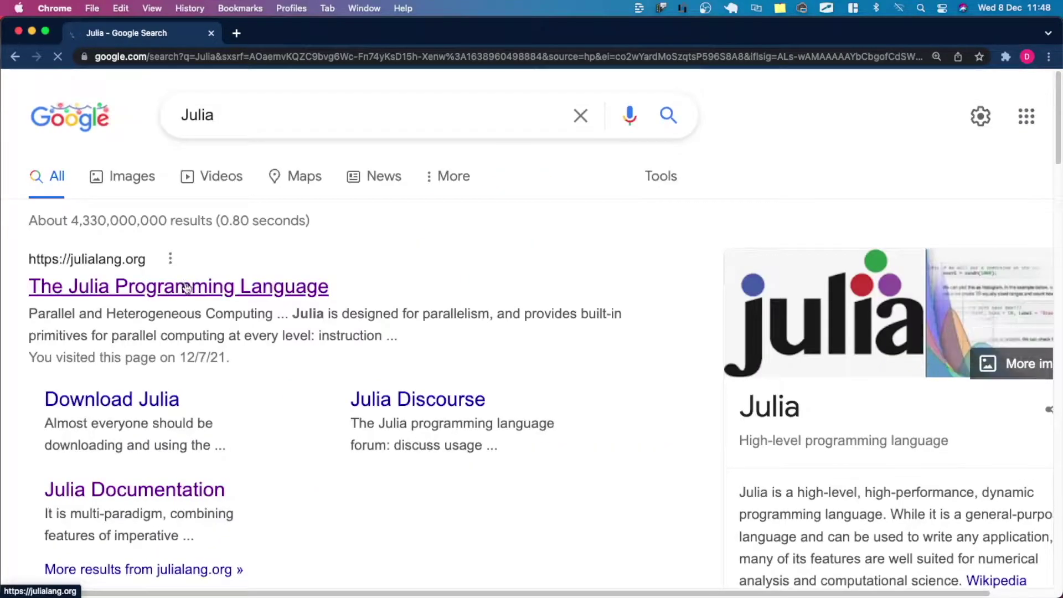
- From julialang.org's downloads page, start the macOS ARM 64-bit Julia 1.7.0 download, then cancel it
click(185, 287)
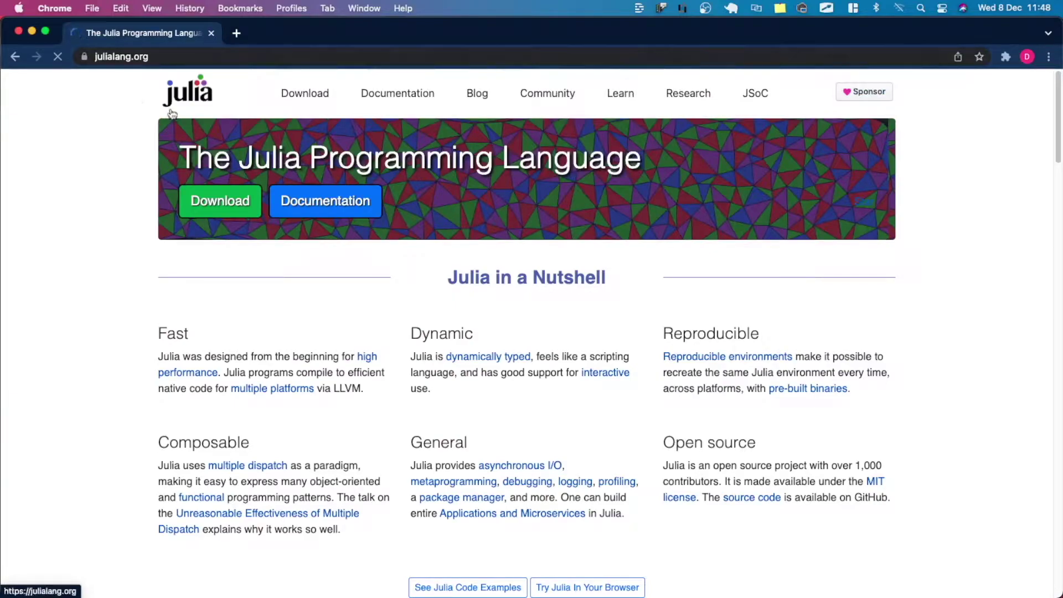
click(219, 200)
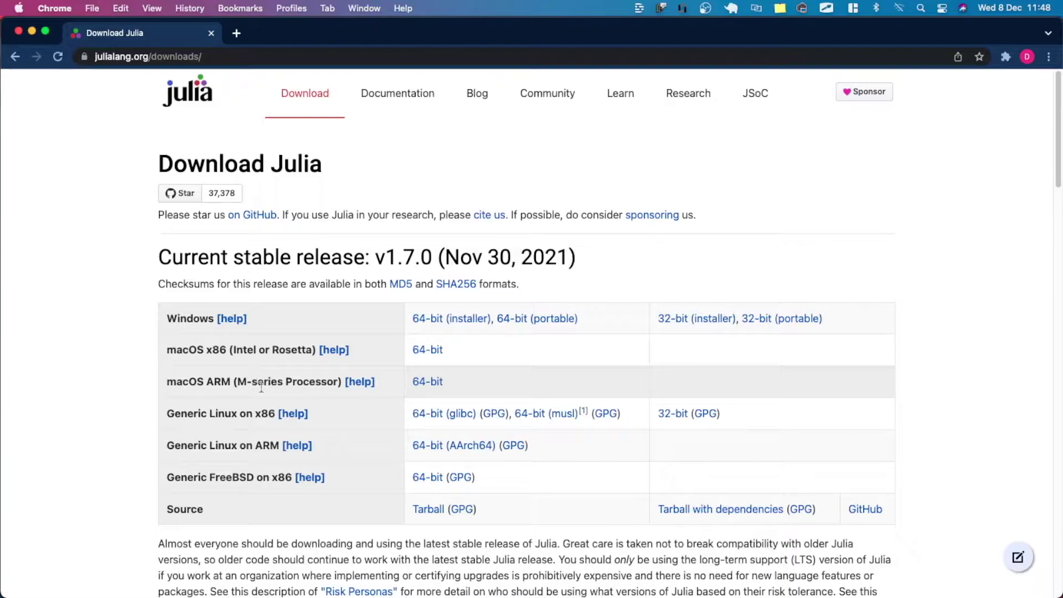
drag(418, 383, 417, 387)
click(418, 387)
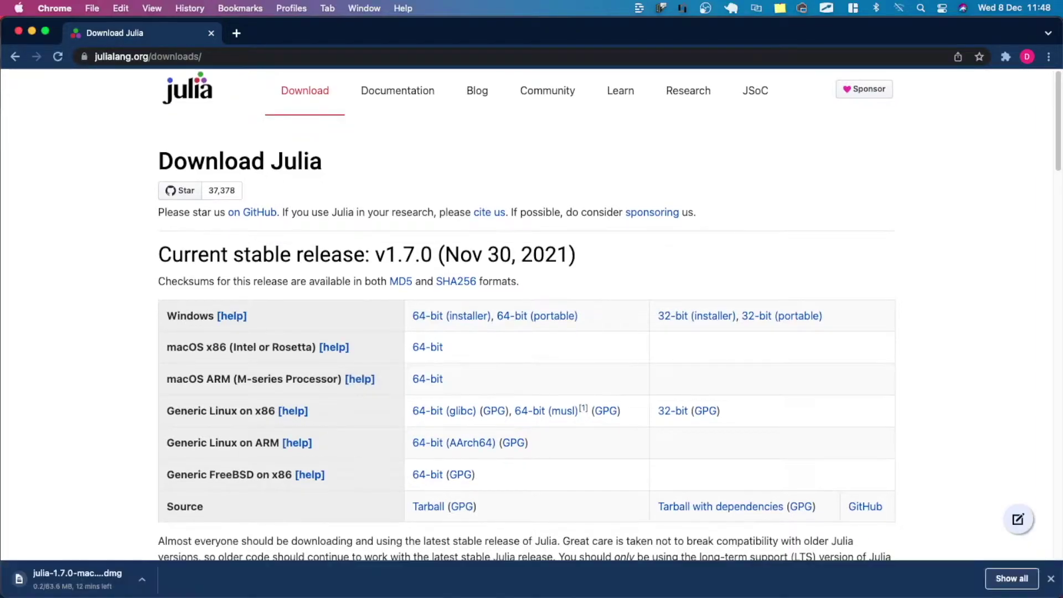
click(139, 580)
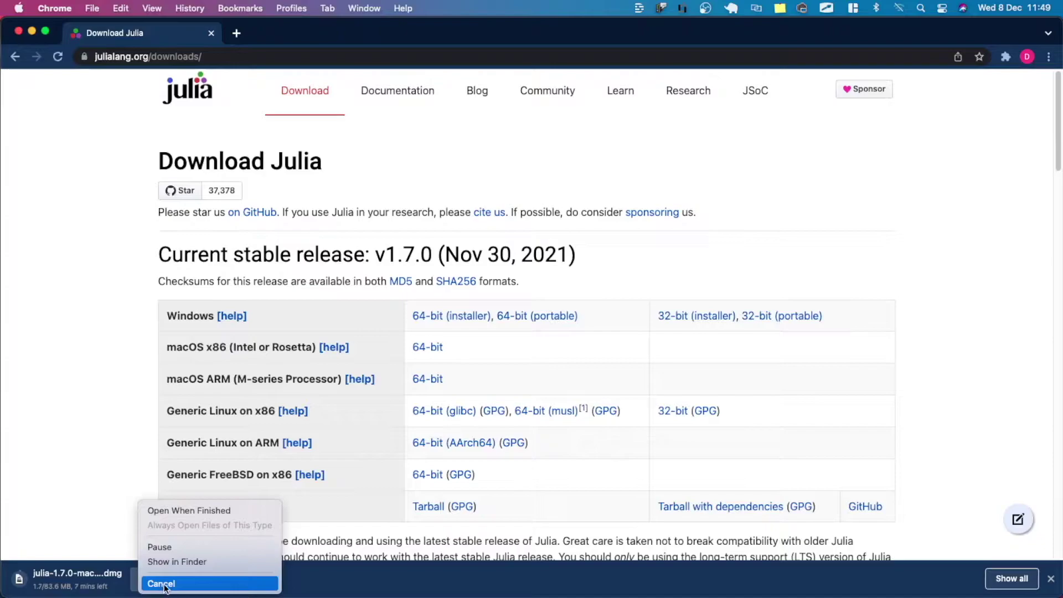
click(163, 584)
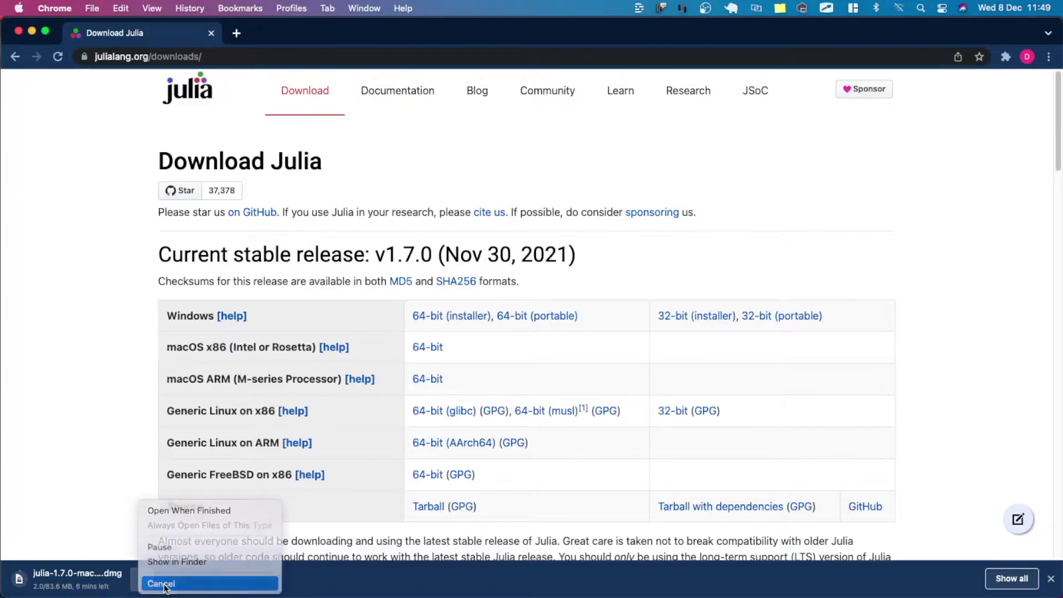
- Search google.com for 'Anaconda' in a new tab
click(234, 34)
text(goo)
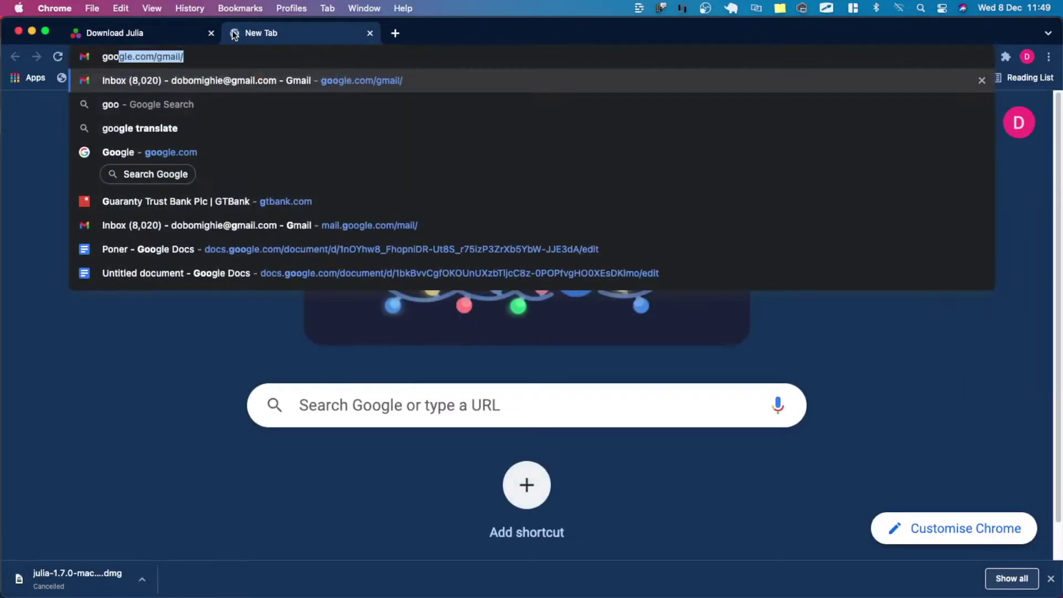
text(gle.com)
key(Return)
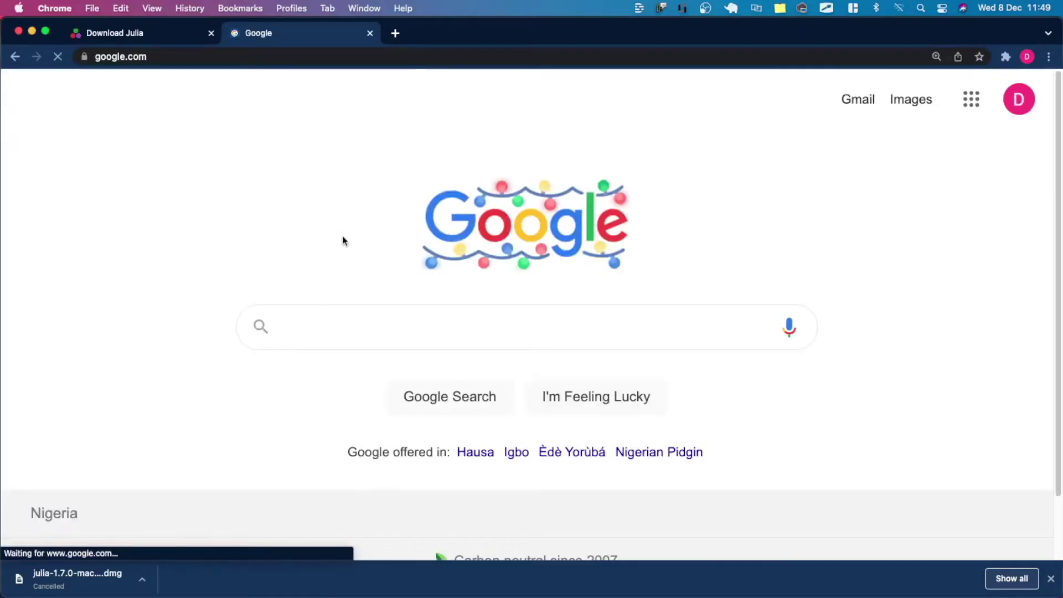
text(Anacond)
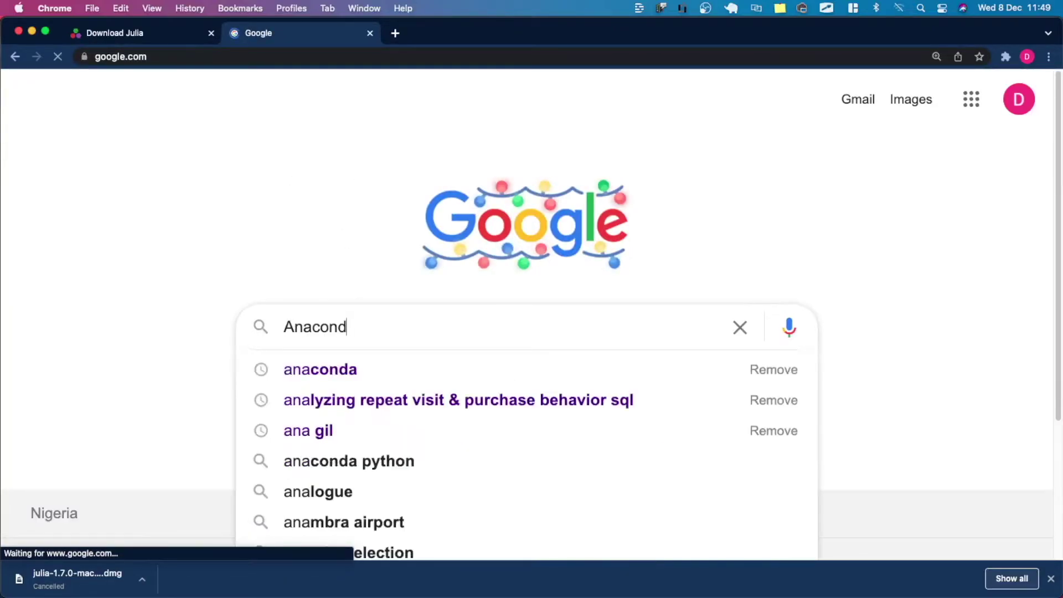
text(a)
key(Return)
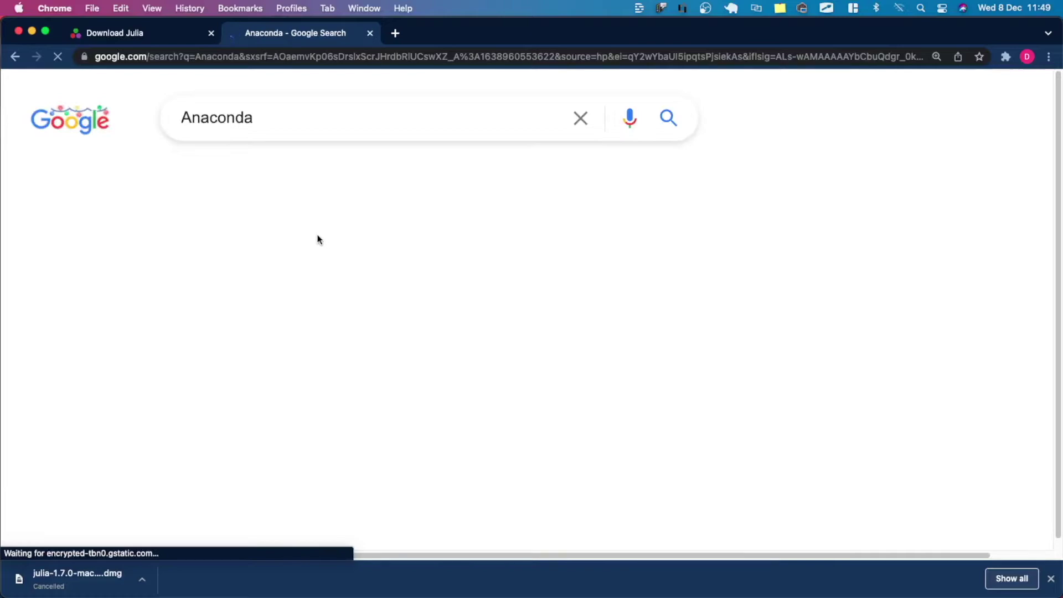
- Start the Anaconda Individual Edition macOS installer download, then cancel it
click(181, 365)
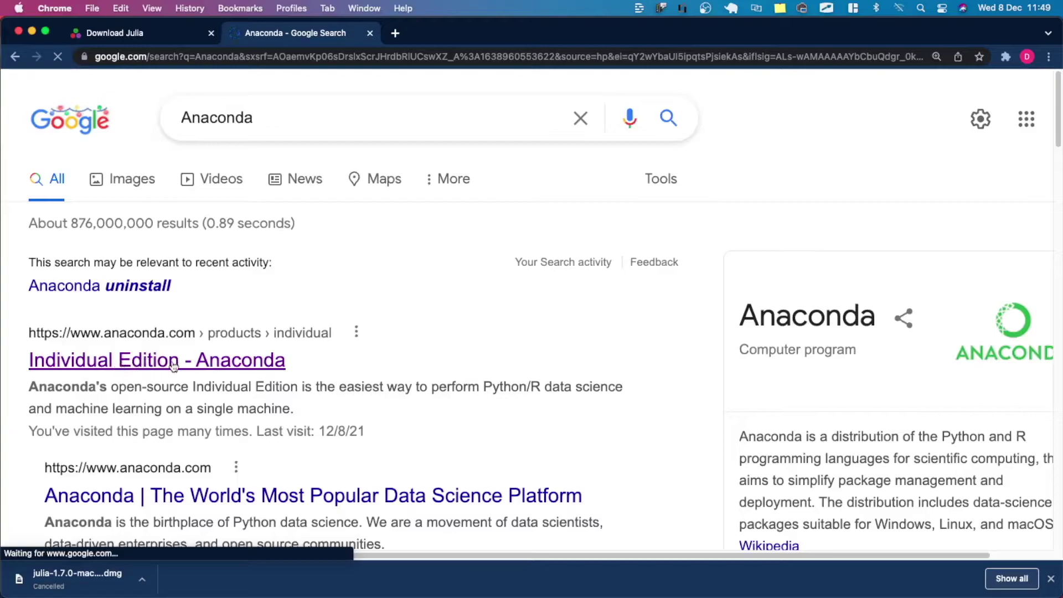
scroll(376, 307, down, 2)
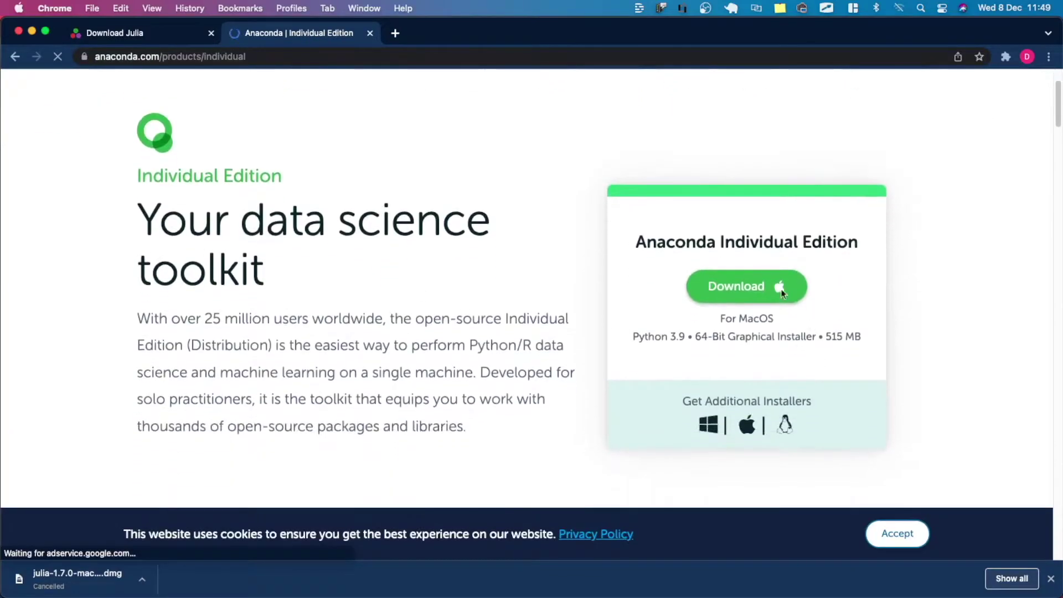
click(754, 286)
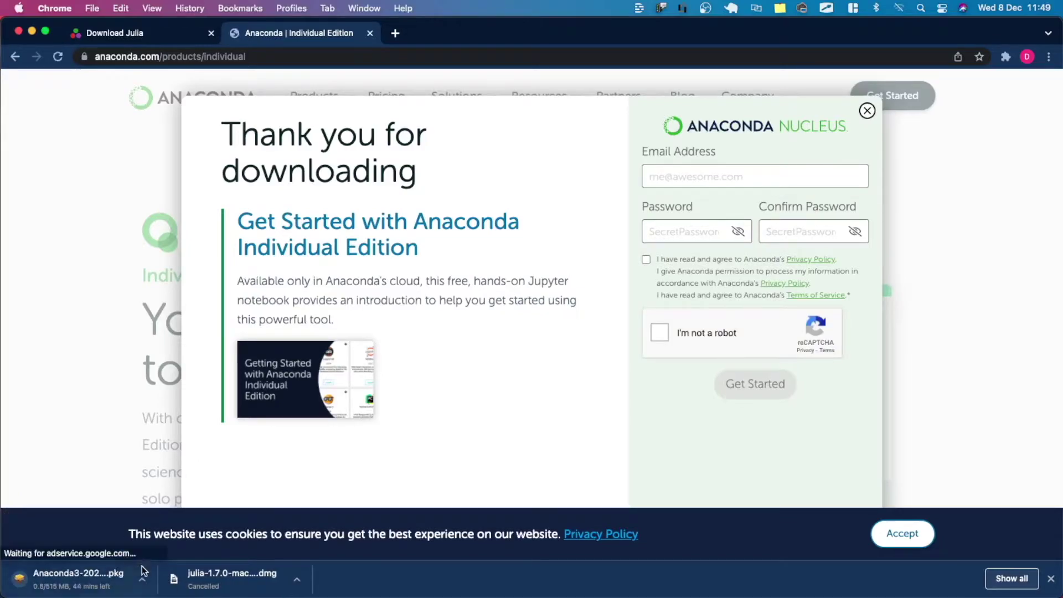
click(142, 581)
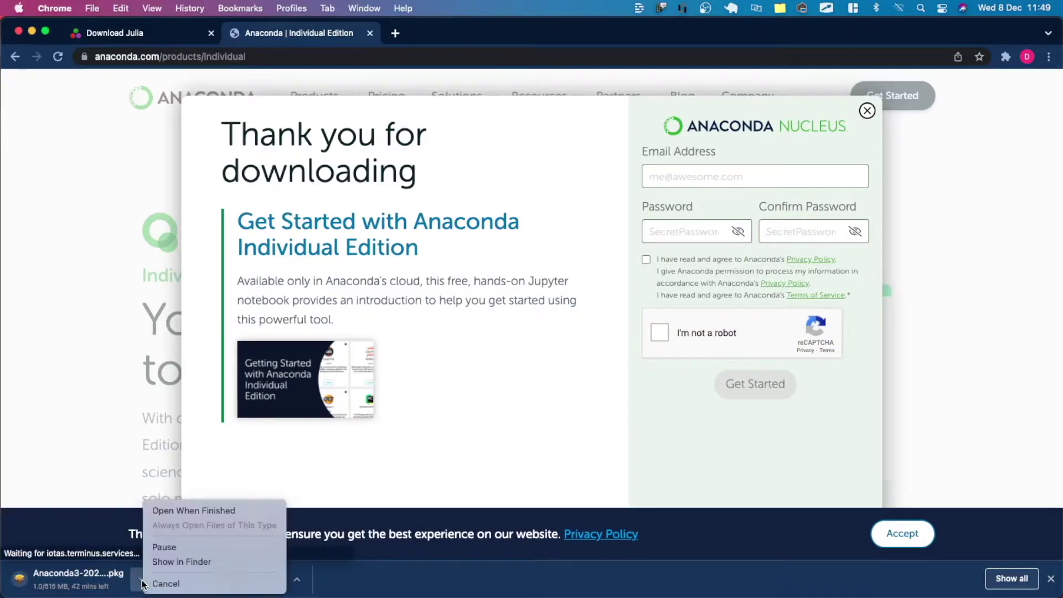
click(180, 584)
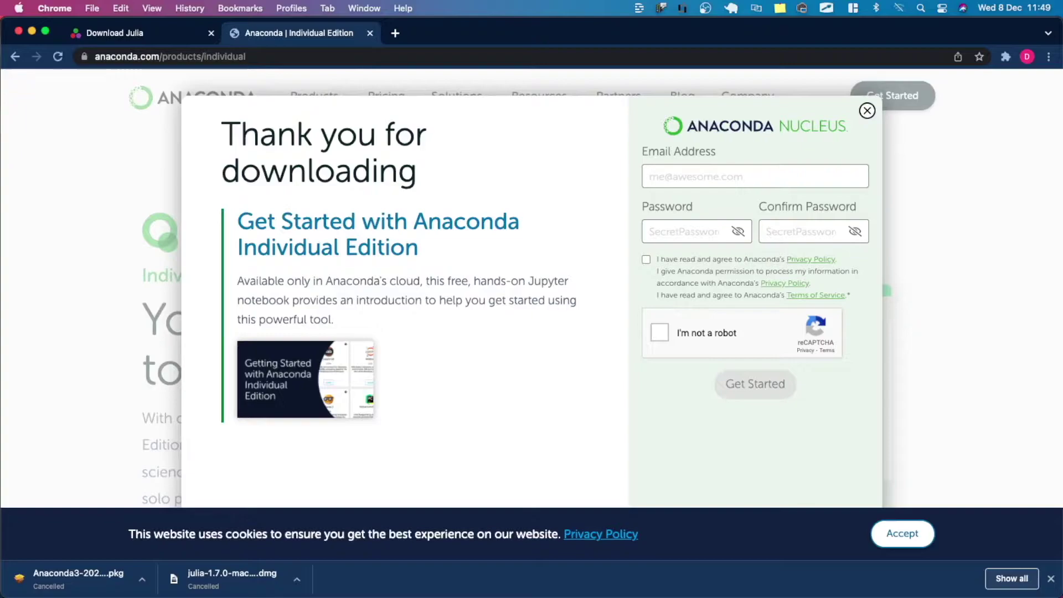
- Open the julia-1.7.0-macaarch64.dmg disk image in Finder
key(super+Tab)
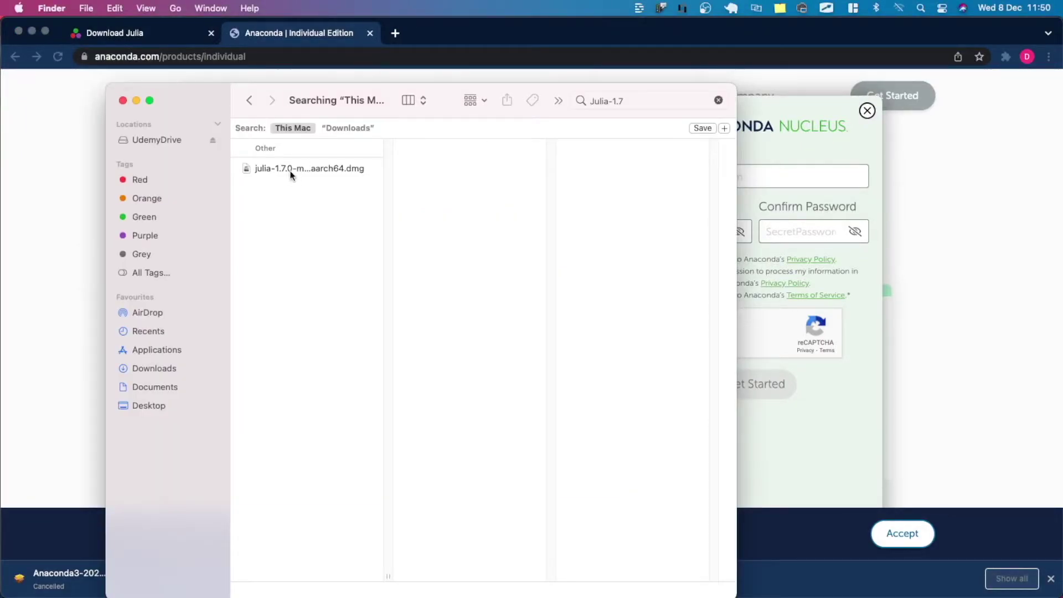
click(301, 171)
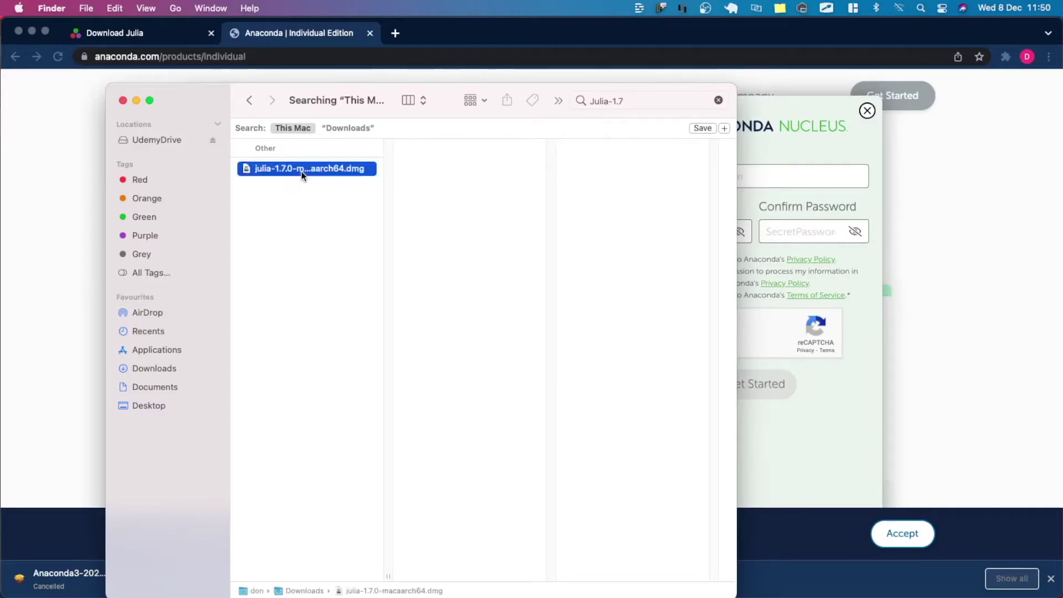
double_click(301, 171)
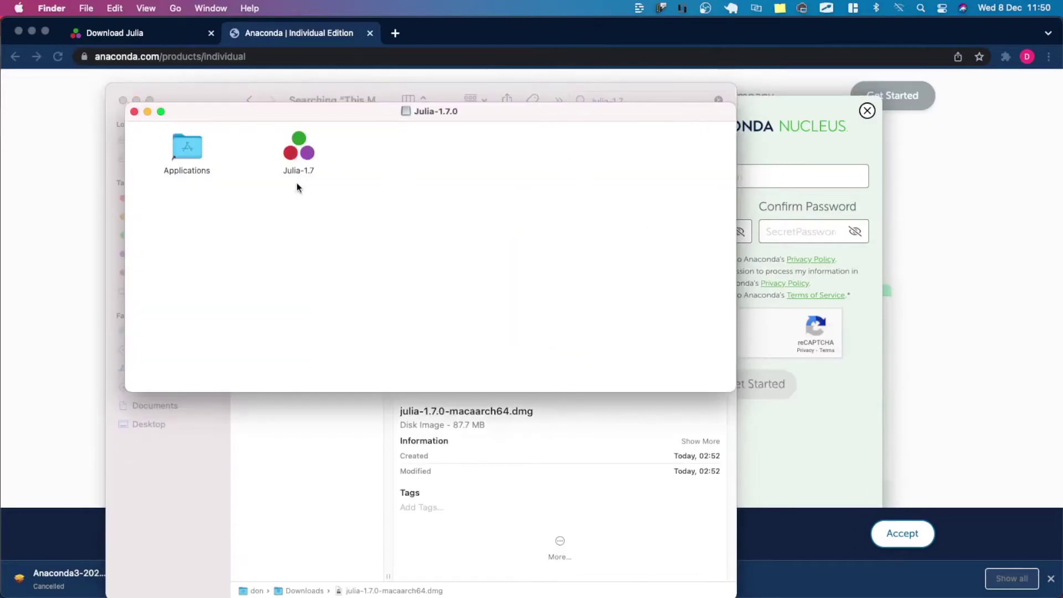
- Copy Julia-1.7 into Applications and launch it from there
click(300, 158)
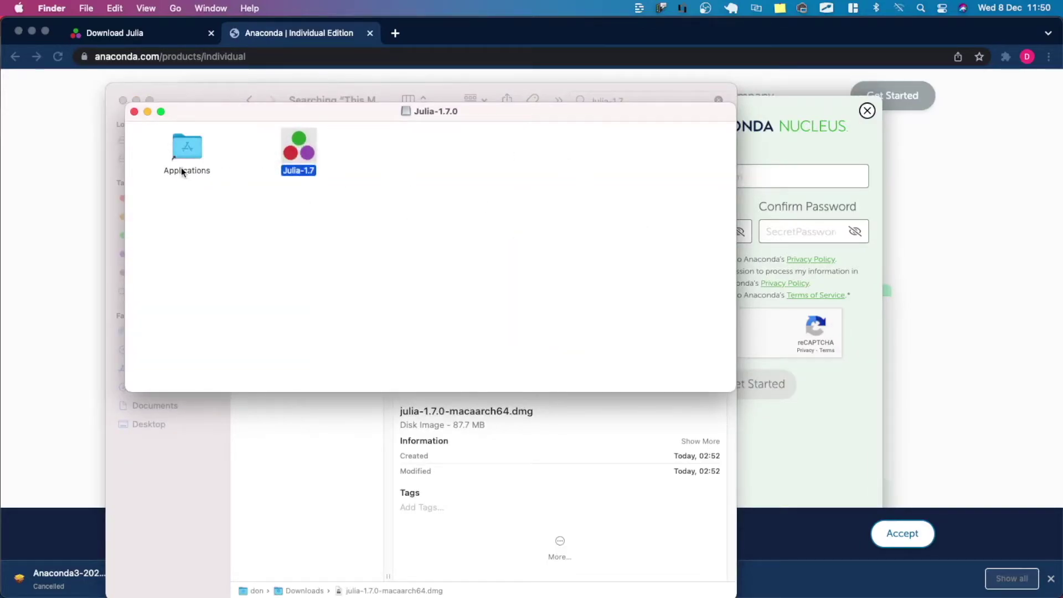
drag(295, 151, 187, 156)
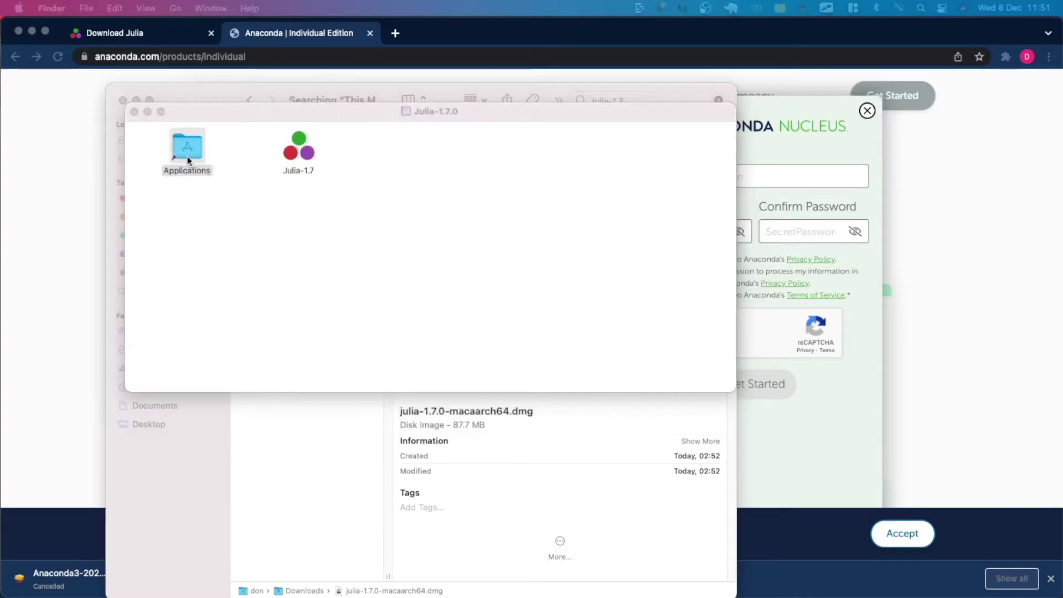
drag(607, 450, 273, 126)
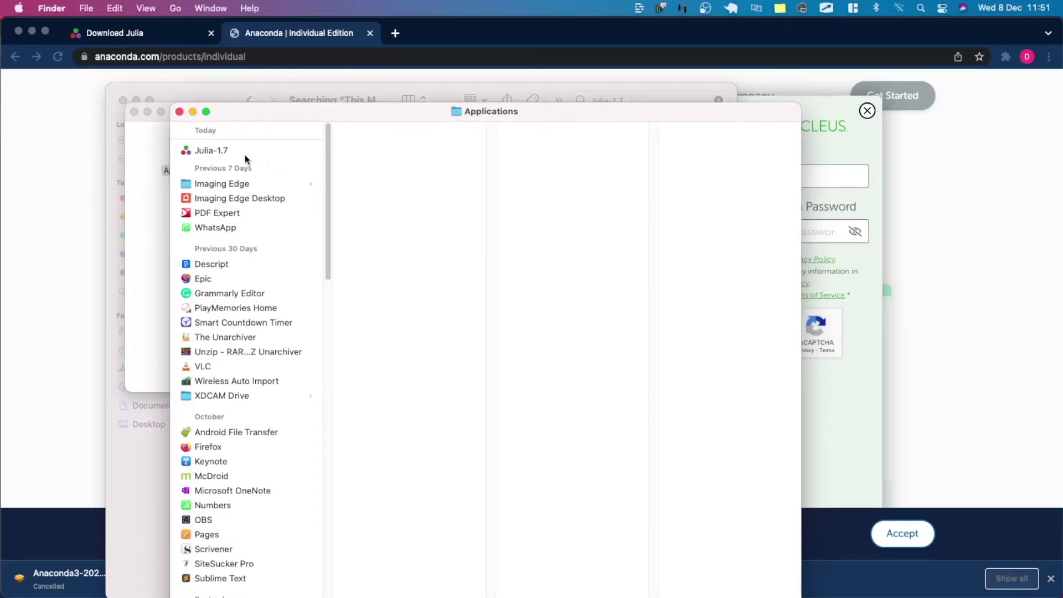
double_click(200, 150)
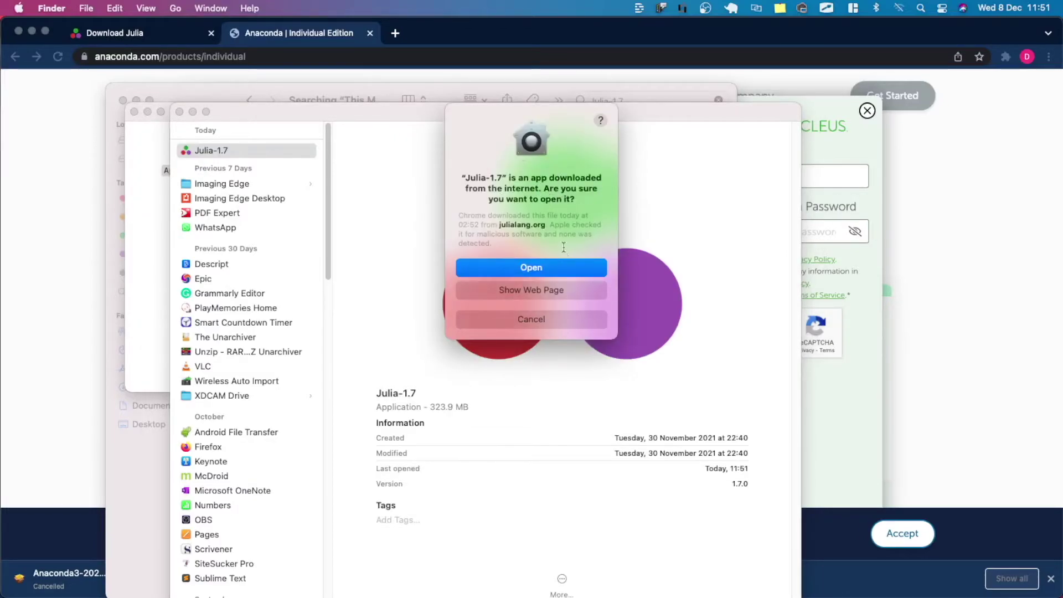
- Confirm opening Julia-1.7, then enlarge the Terminal window and its text
click(550, 266)
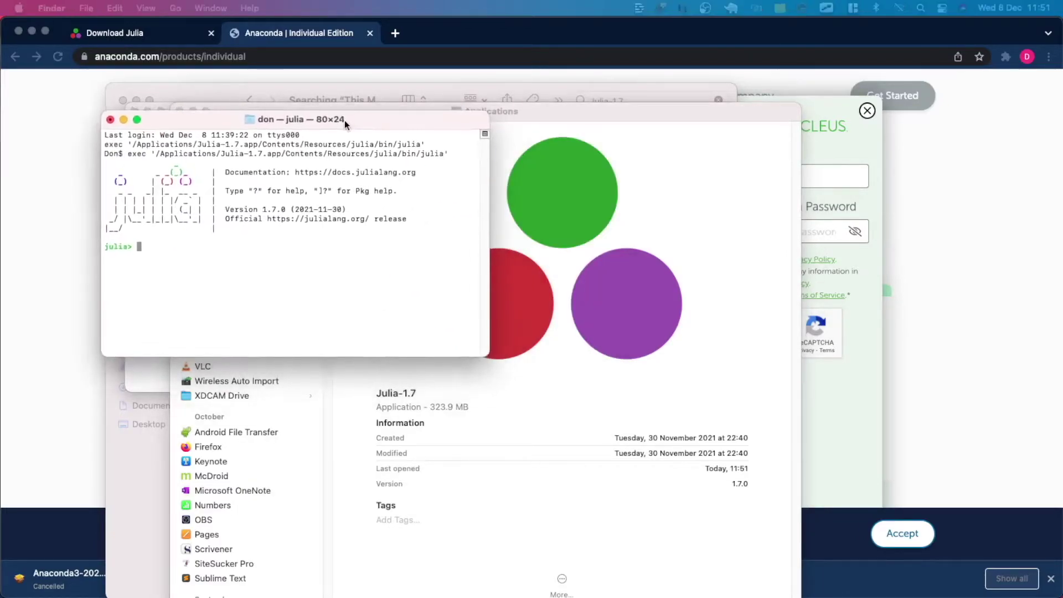
drag(470, 334, 1062, 596)
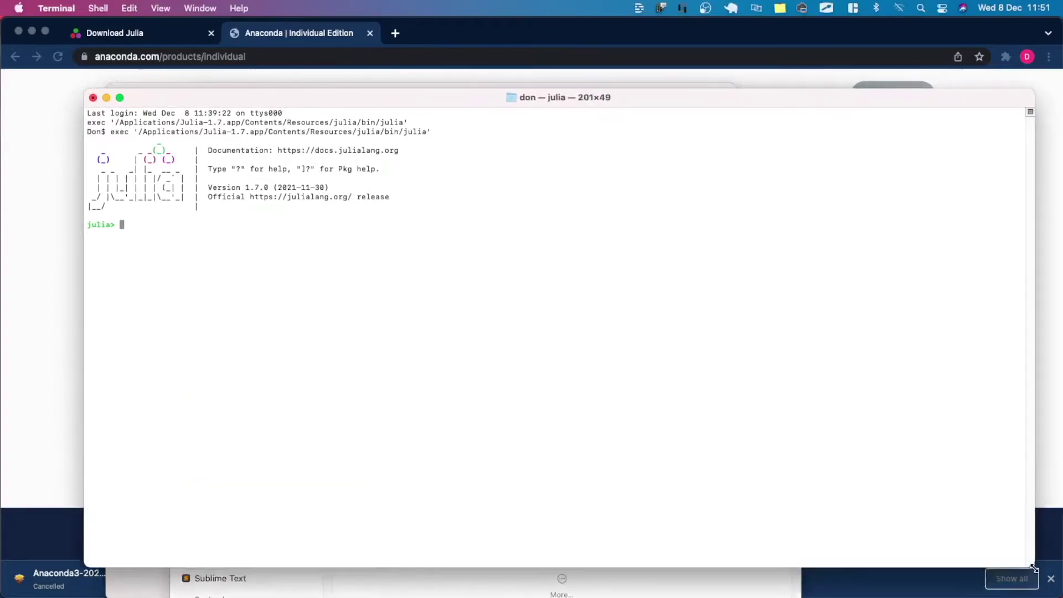
key(super+plus)
key(super+plus)
key(super+plus)
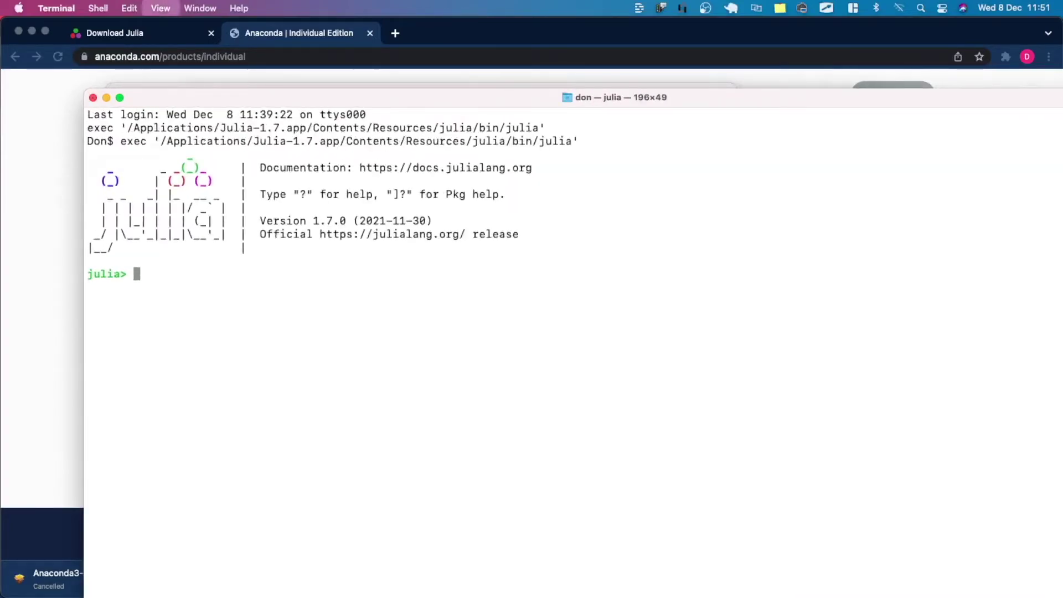
key(super+plus)
key(super+plus)
key(super+plus)
key(super+plus)
key(super+plus)
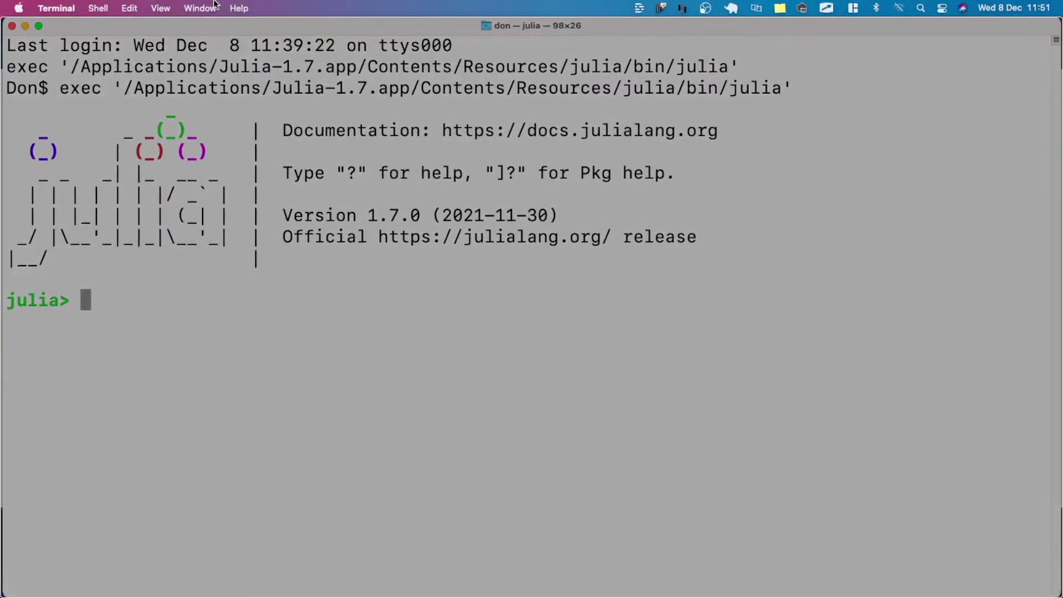
- At the julia> prompt, evaluate 1+1 to 2 and print "Hello World"
drag(294, 109, 226, 10)
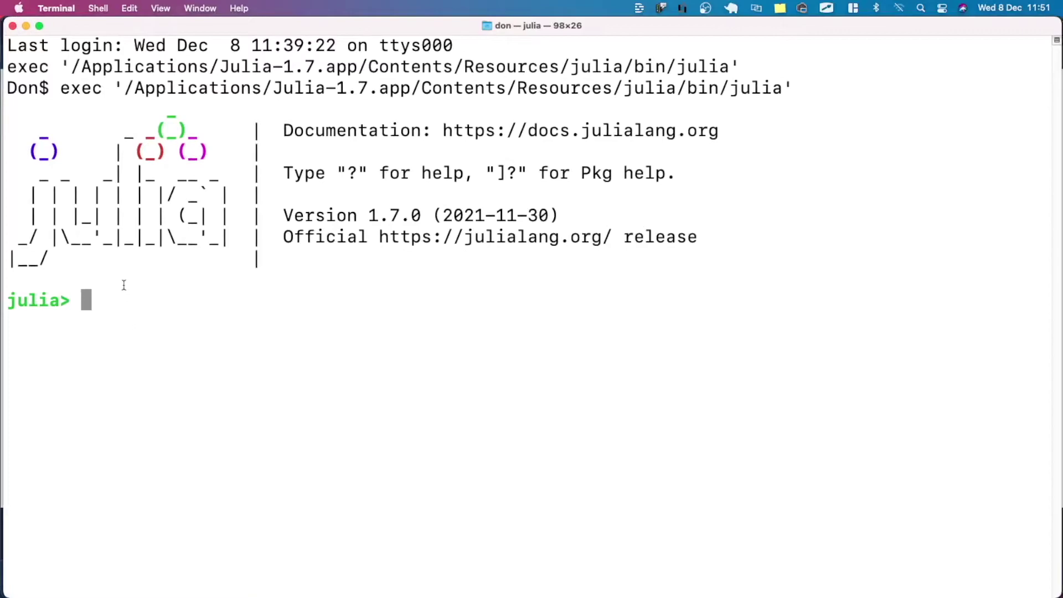
text(1+1)
key(Return)
text(println()
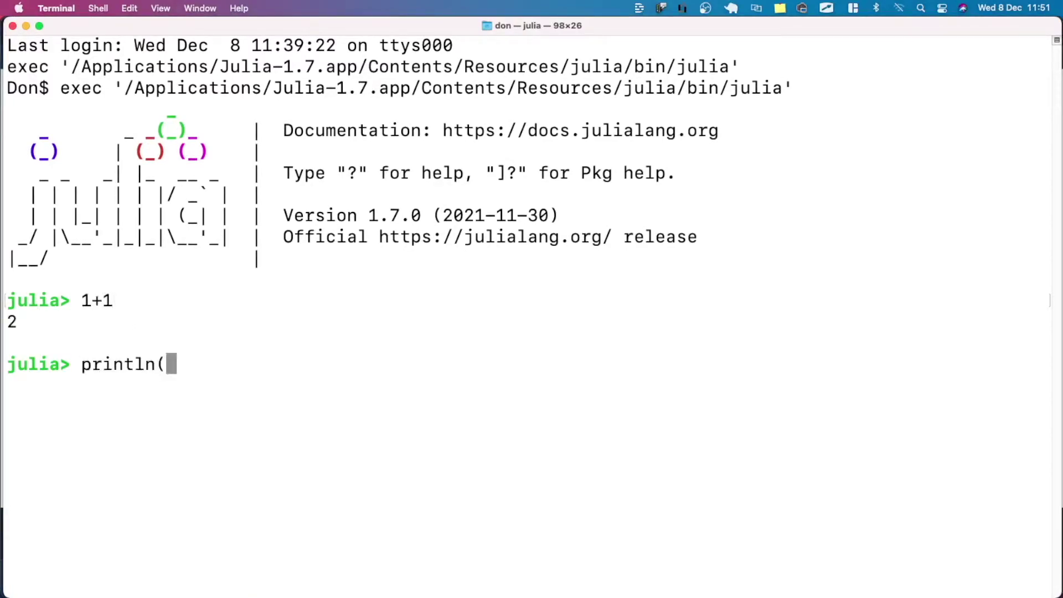
text("Hel)
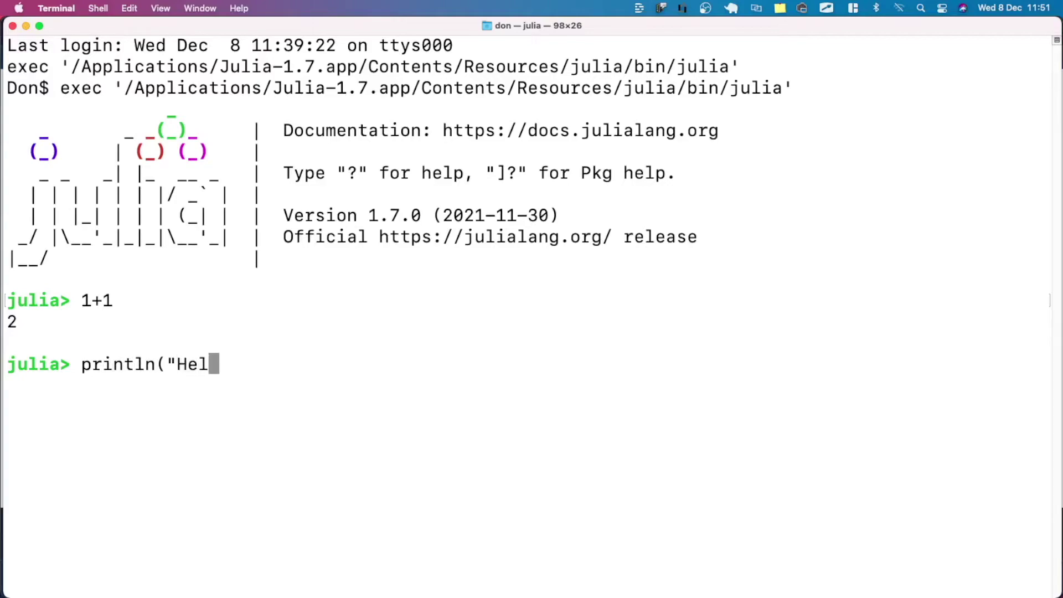
text(lo World"))
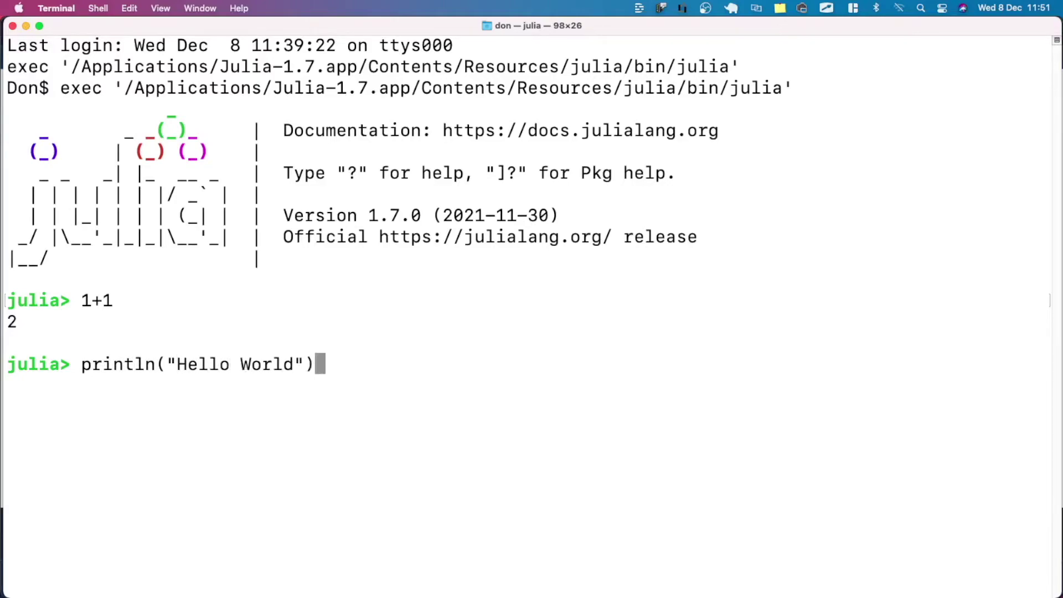
key(Return)
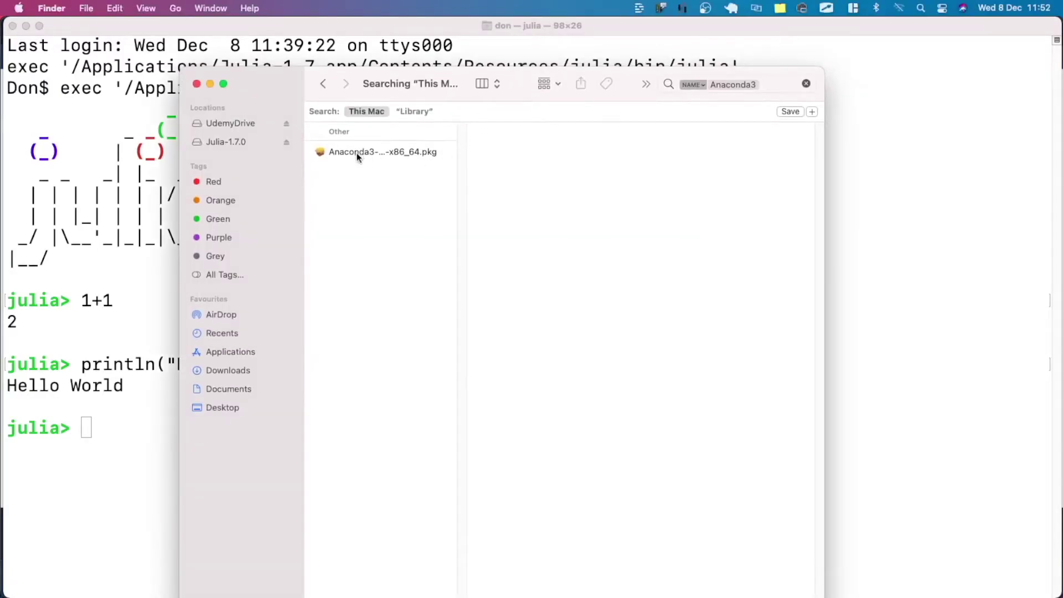
- Launch the Anaconda3 package installer and allow its pre-install check
click(358, 155)
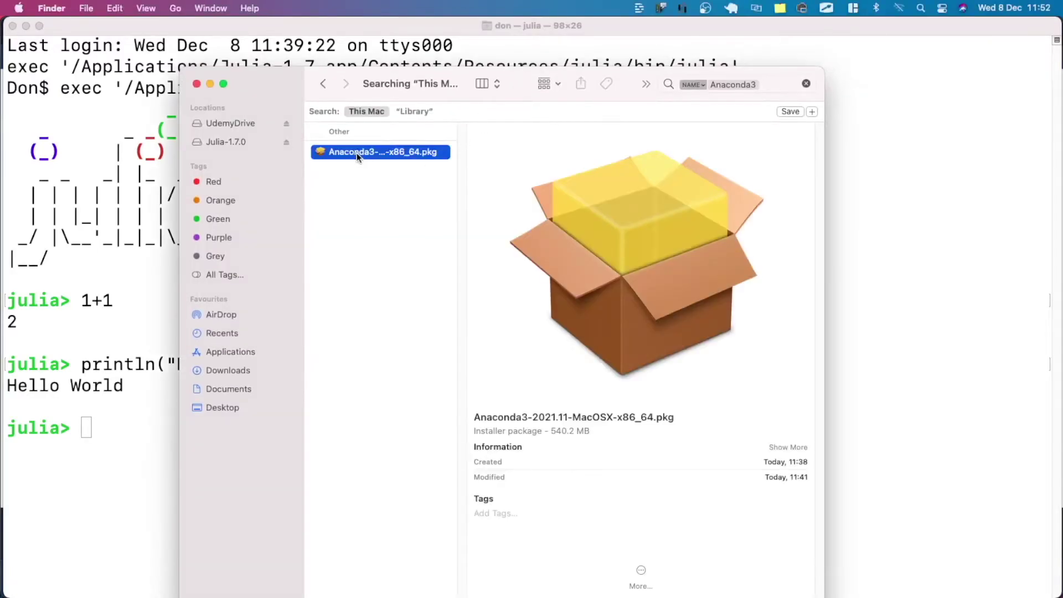
double_click(356, 153)
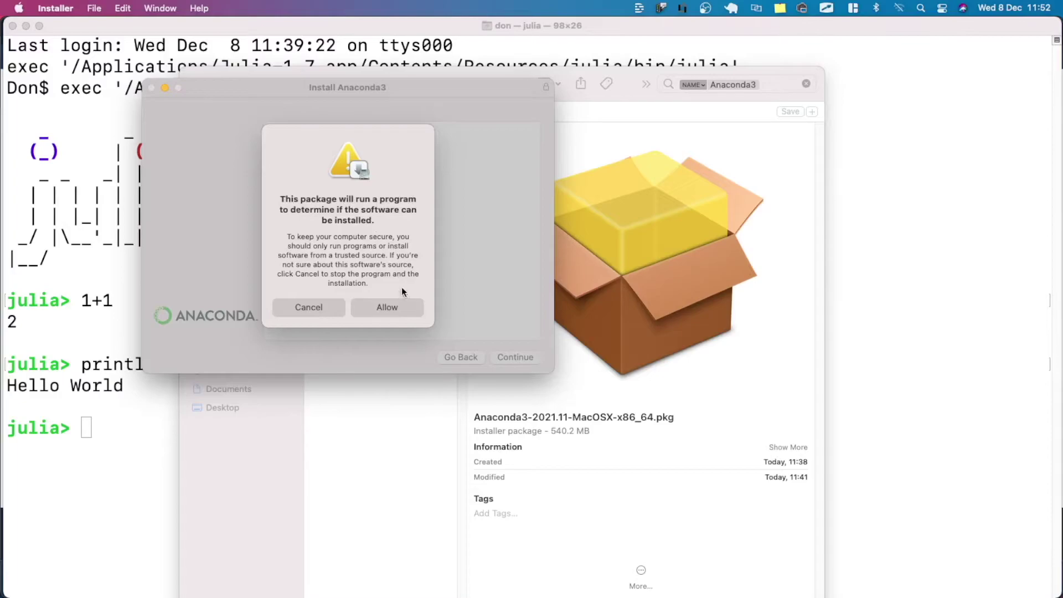
click(399, 307)
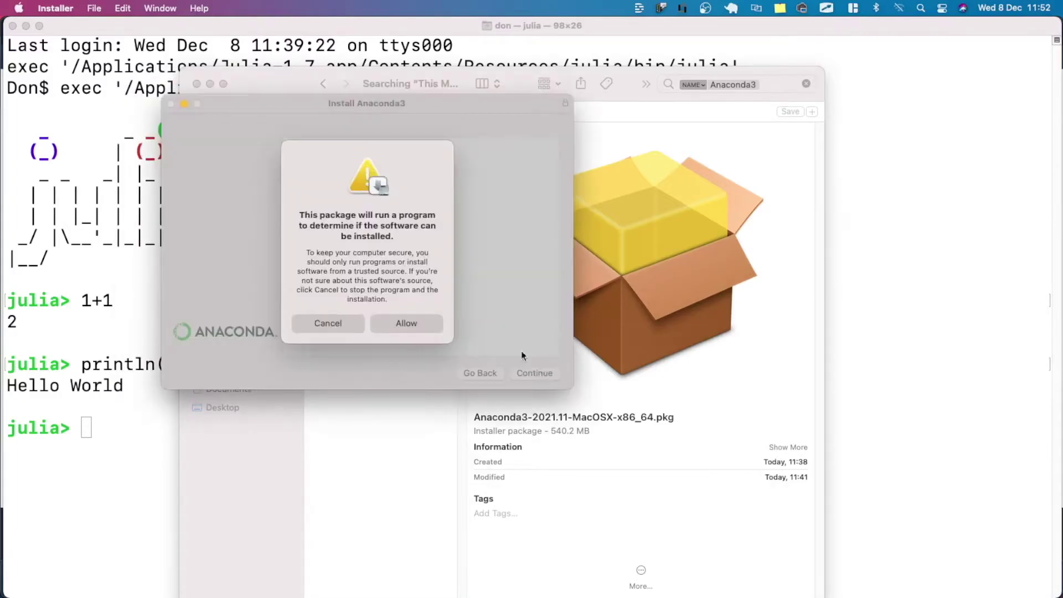
click(409, 325)
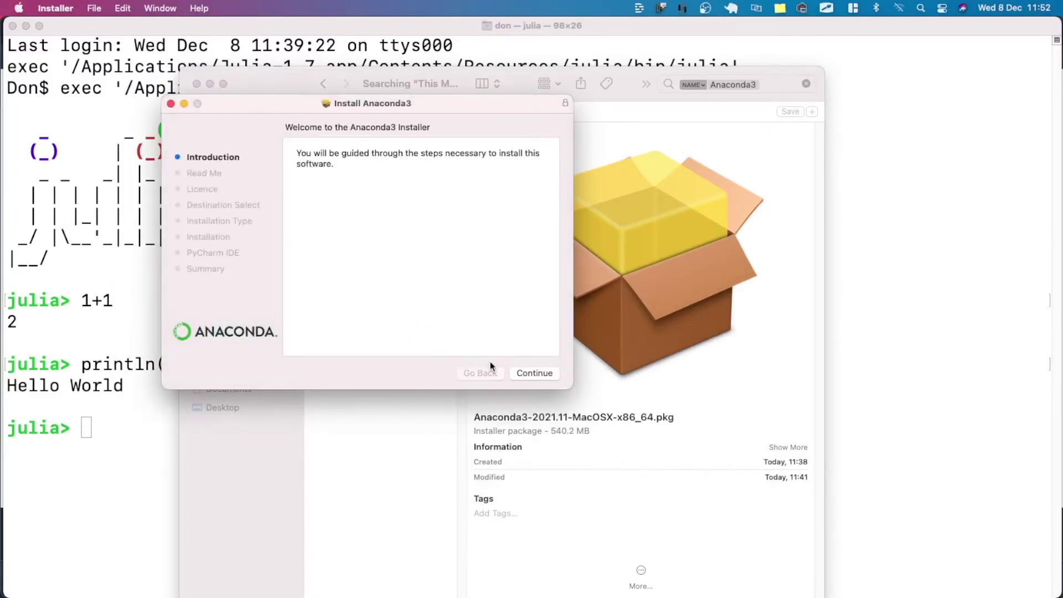
- Agree to the licence, install Anaconda3, and move the installer package to the Bin
click(534, 373)
click(531, 376)
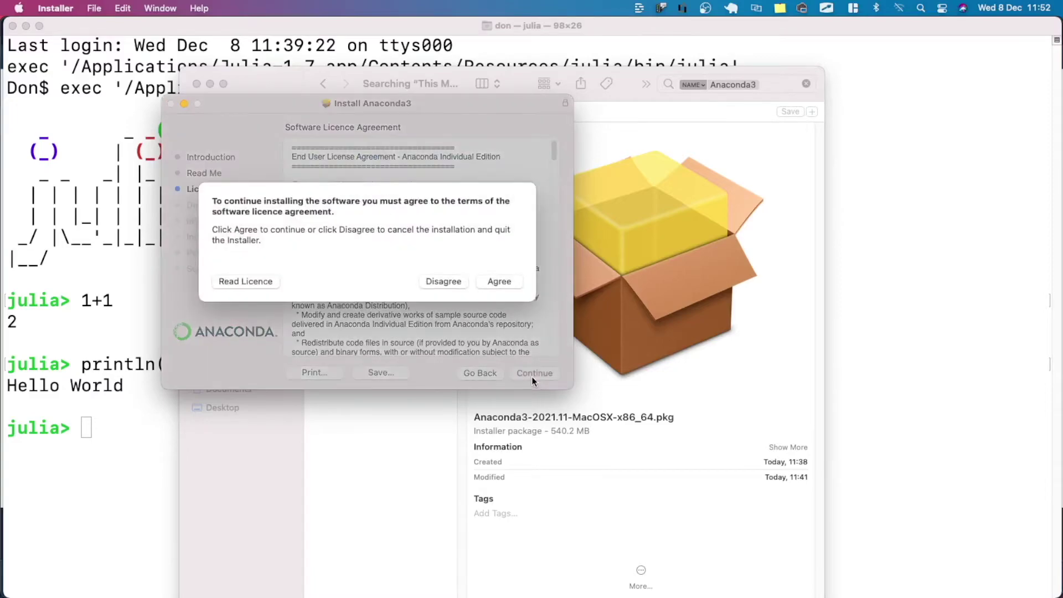
click(498, 280)
click(534, 372)
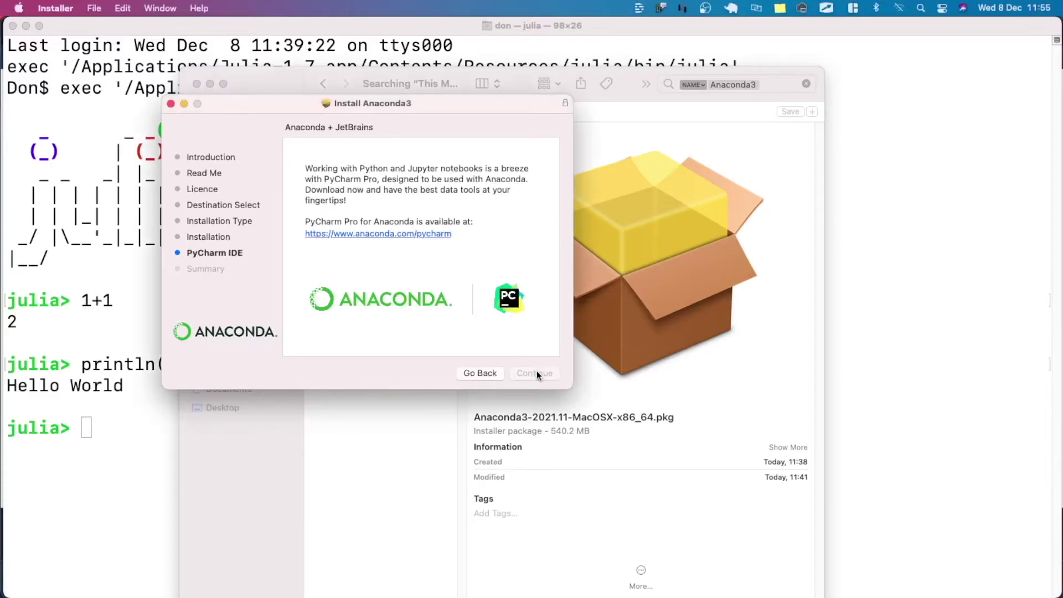
click(535, 373)
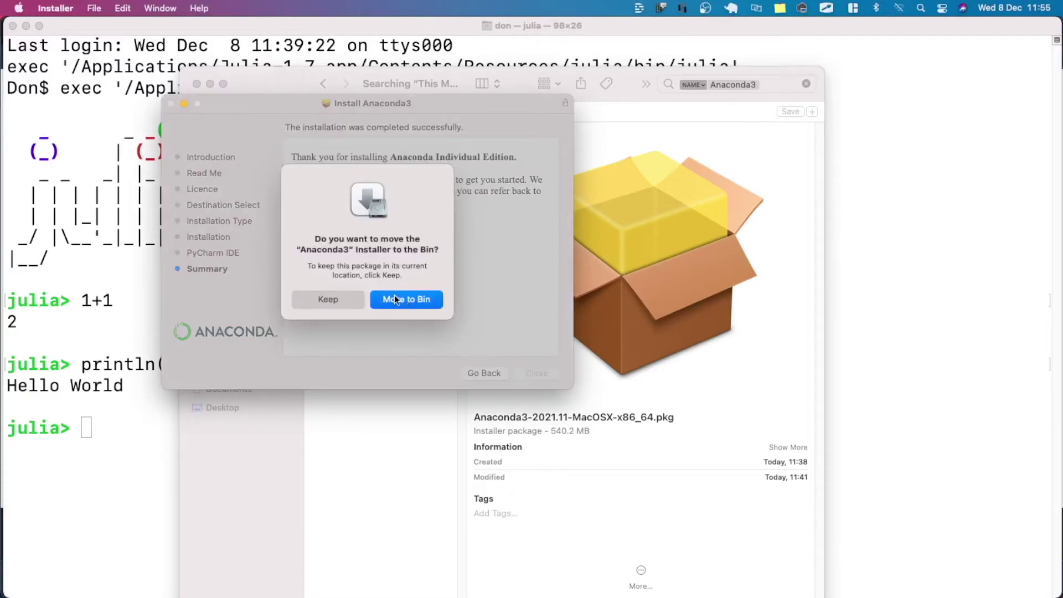
click(350, 297)
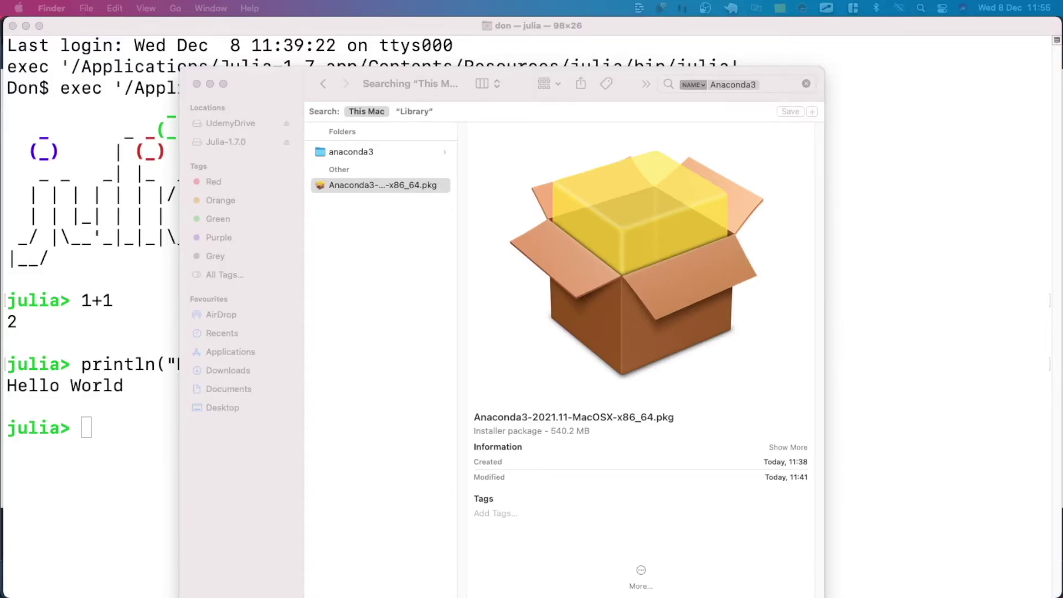
- Show the Applications folder in Finder with Anaconda-Navigator selected
key(super+n)
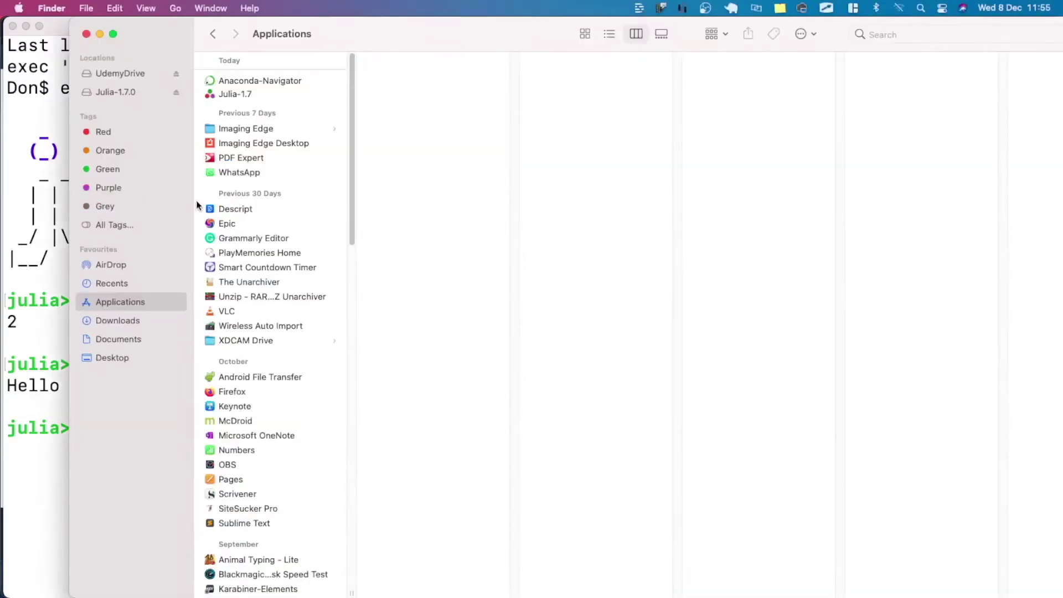
click(237, 86)
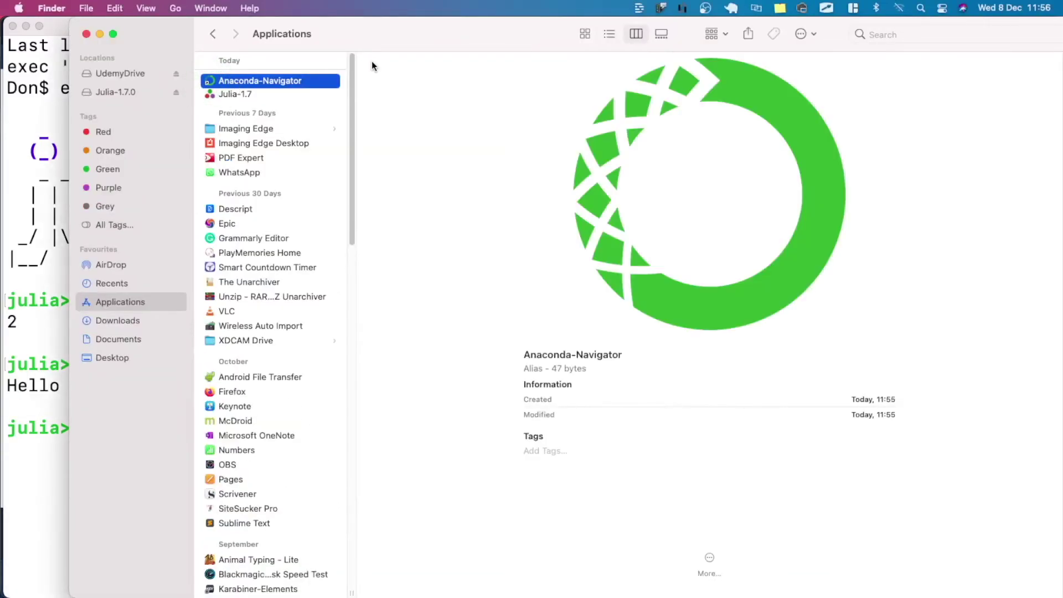
drag(169, 22, 133, 35)
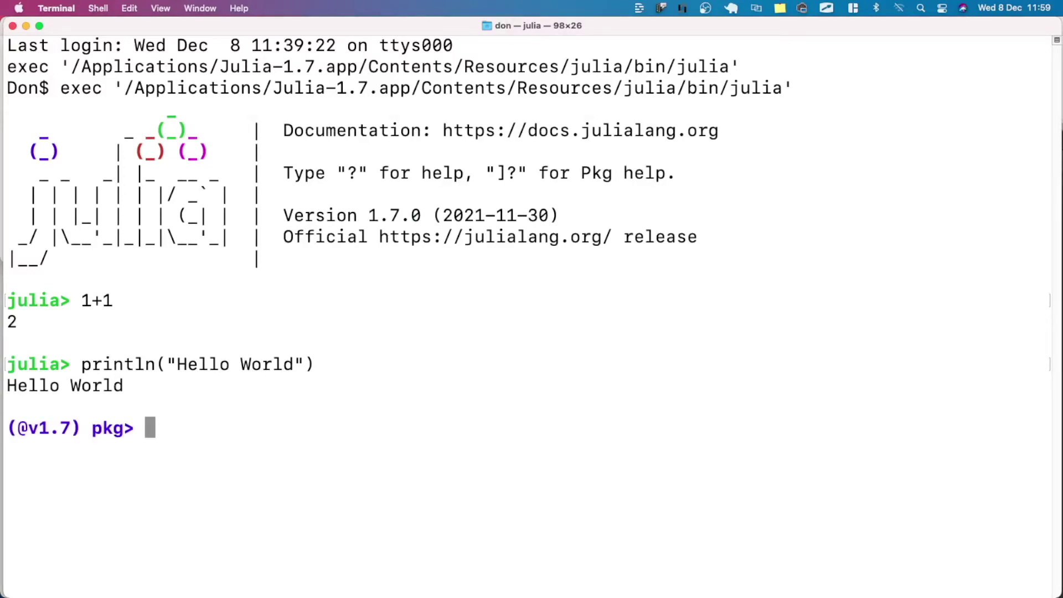
text(a)
text(dd "IJuli)
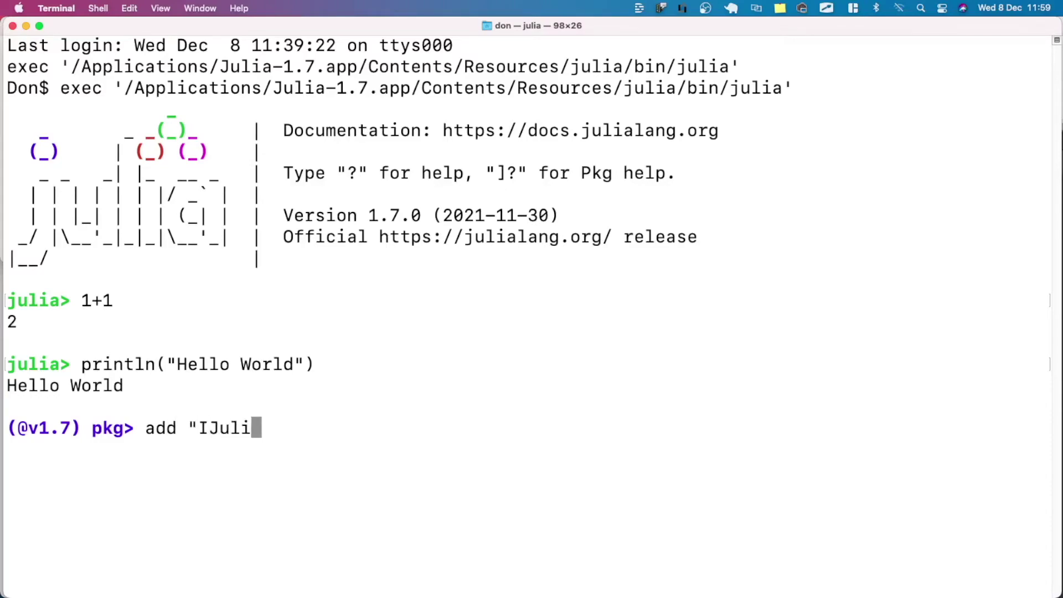
text(a")
- Install IJulia with add "IJulia" in pkg mode, then launch Notebook from Anaconda Navigator
key(Return)
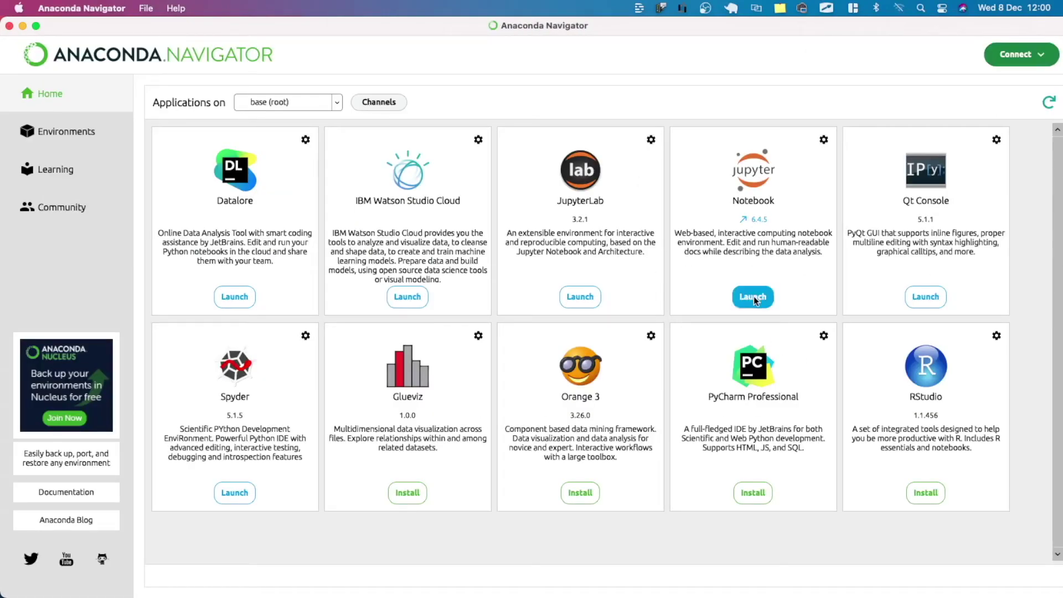
click(753, 298)
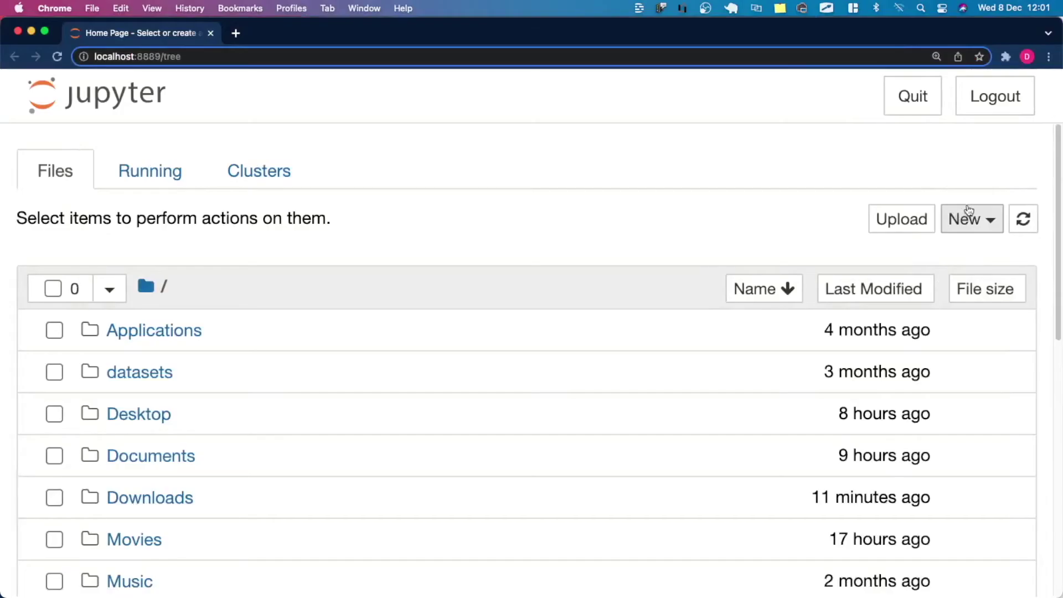
- Create a Julia 1.7.0 notebook from the Jupyter home page's New menu
click(970, 217)
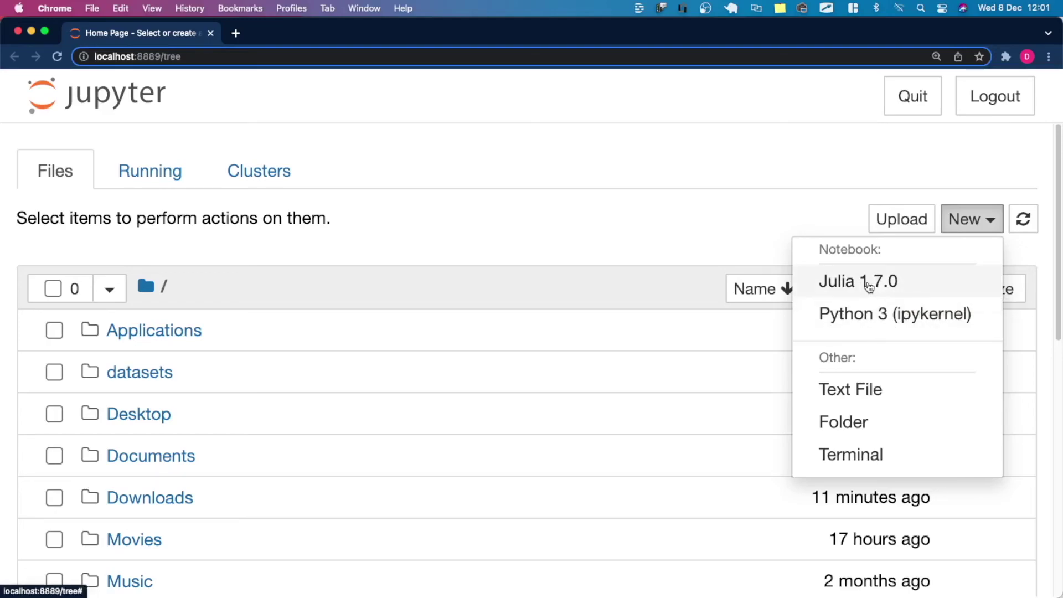
click(870, 283)
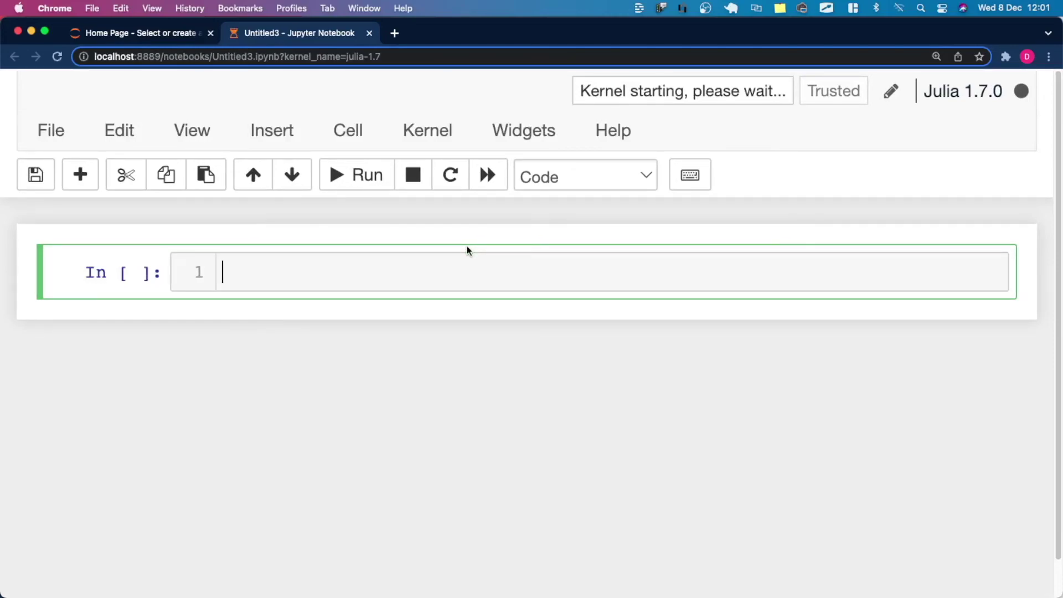
text(p)
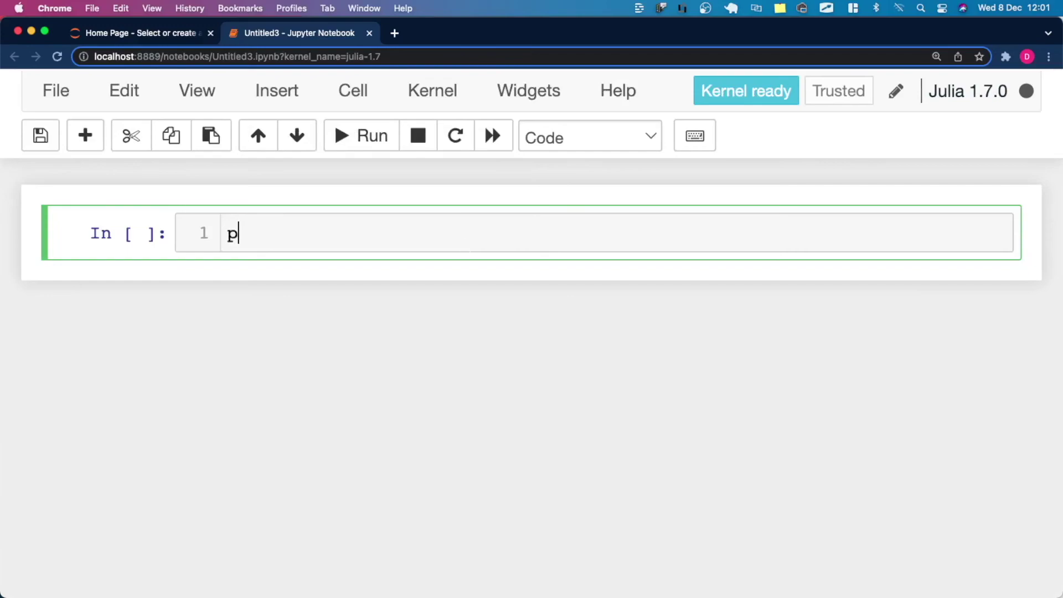
text(rintln()
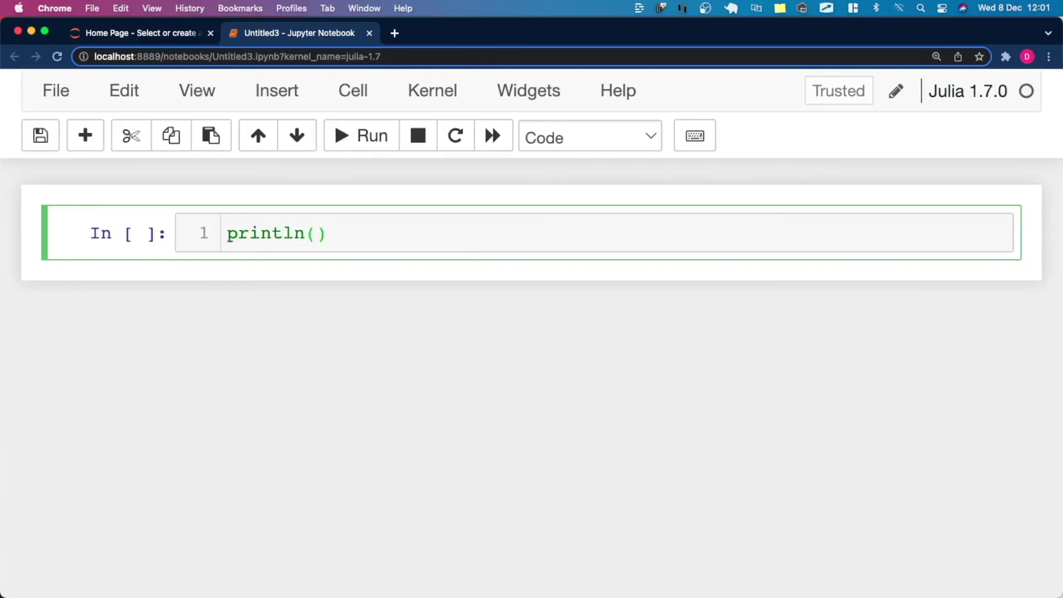
text("Hello World)
- Run println("Hello World") and 1+1 in the Julia notebook, then return to the Jupyter Home tab
key(shift+Return)
text(1+)
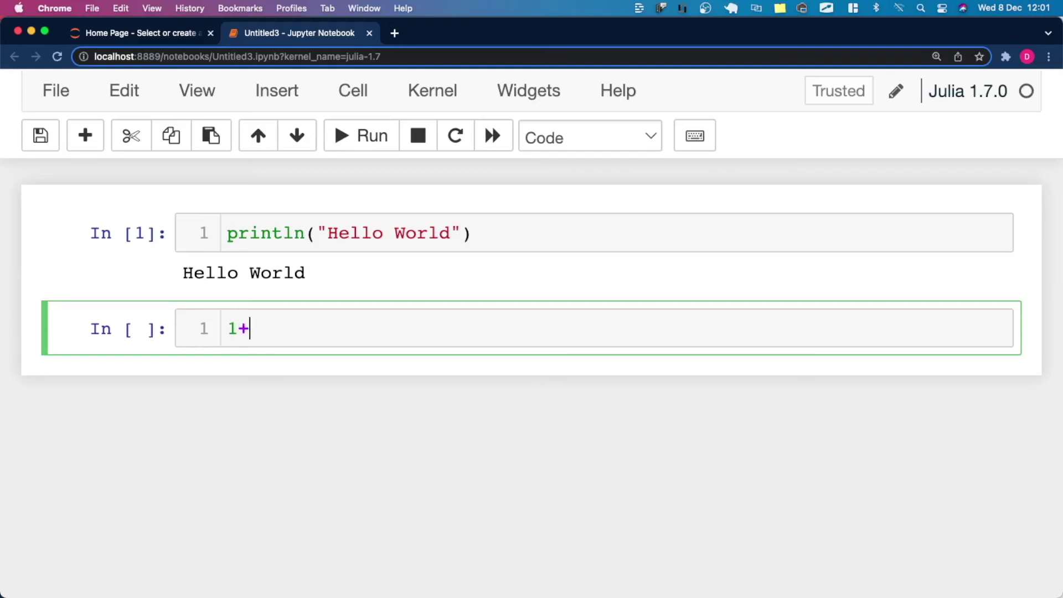
text(1)
key(shift+Return)
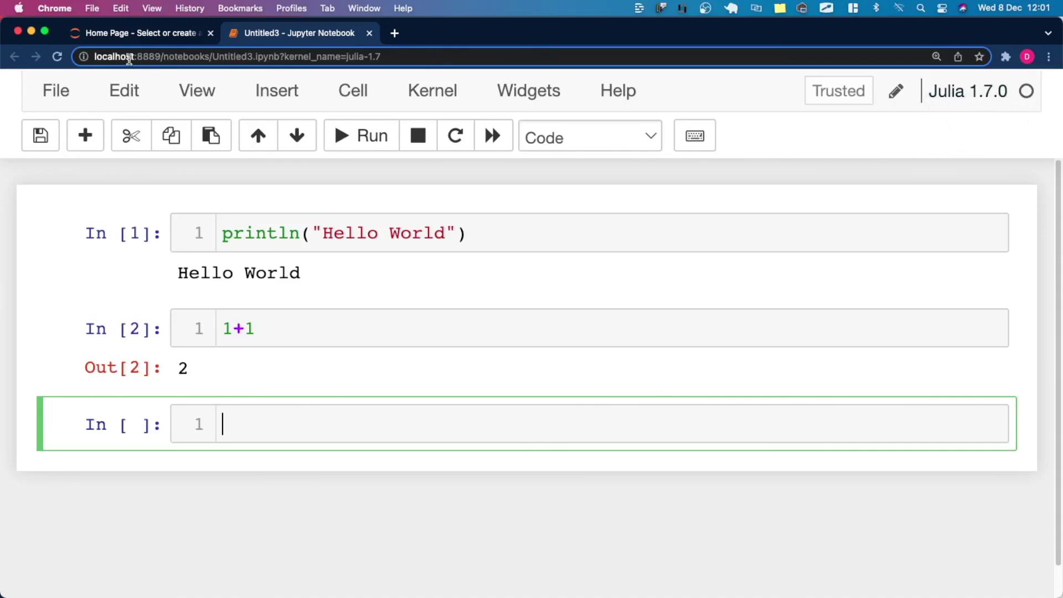
click(146, 35)
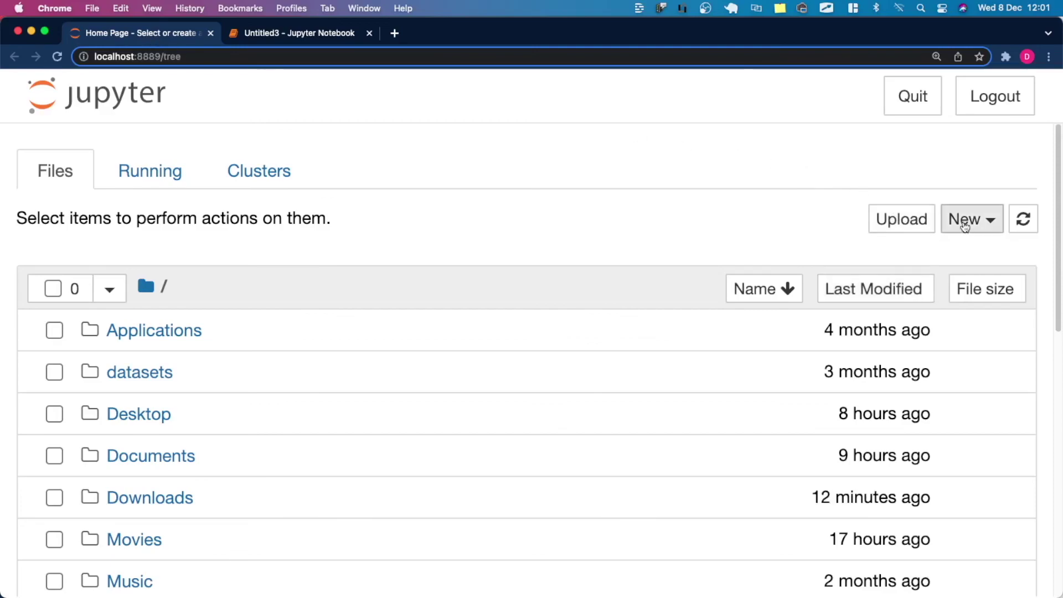